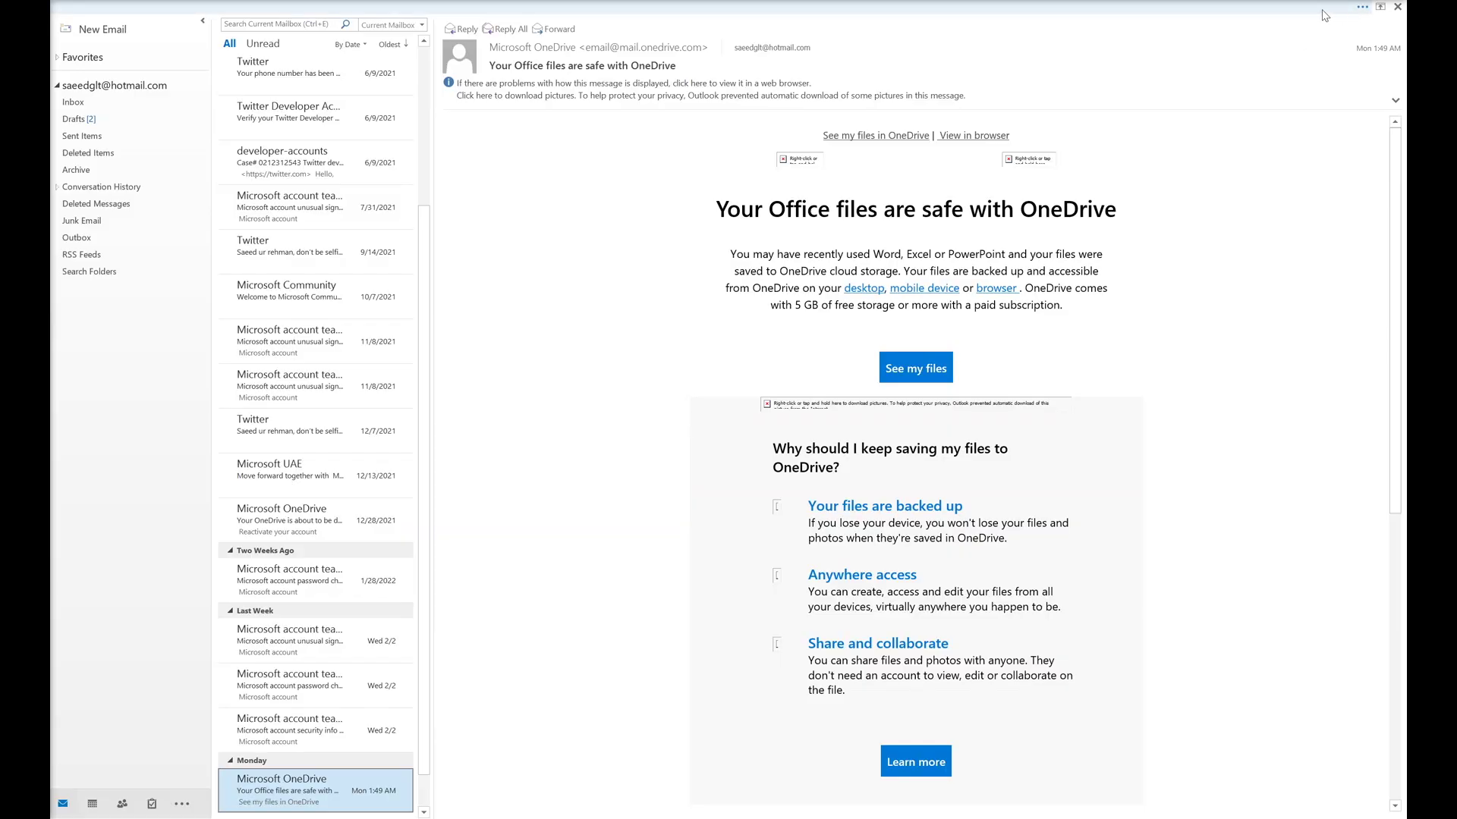
- Reveal the auto-hidden ribbon from the top bar, let it hide, then reveal it again
left_click(1364, 8)
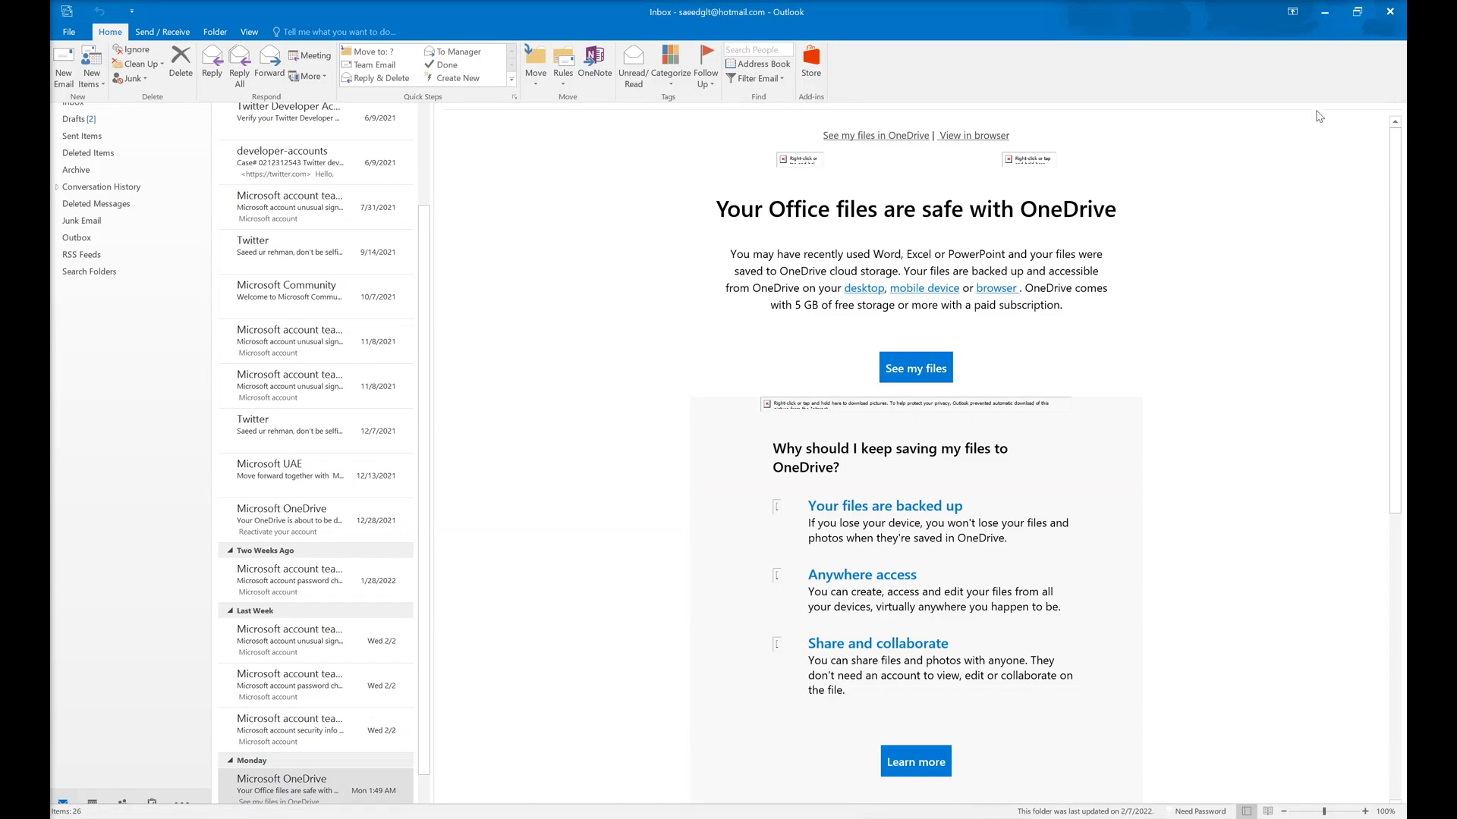
left_click(1333, 301)
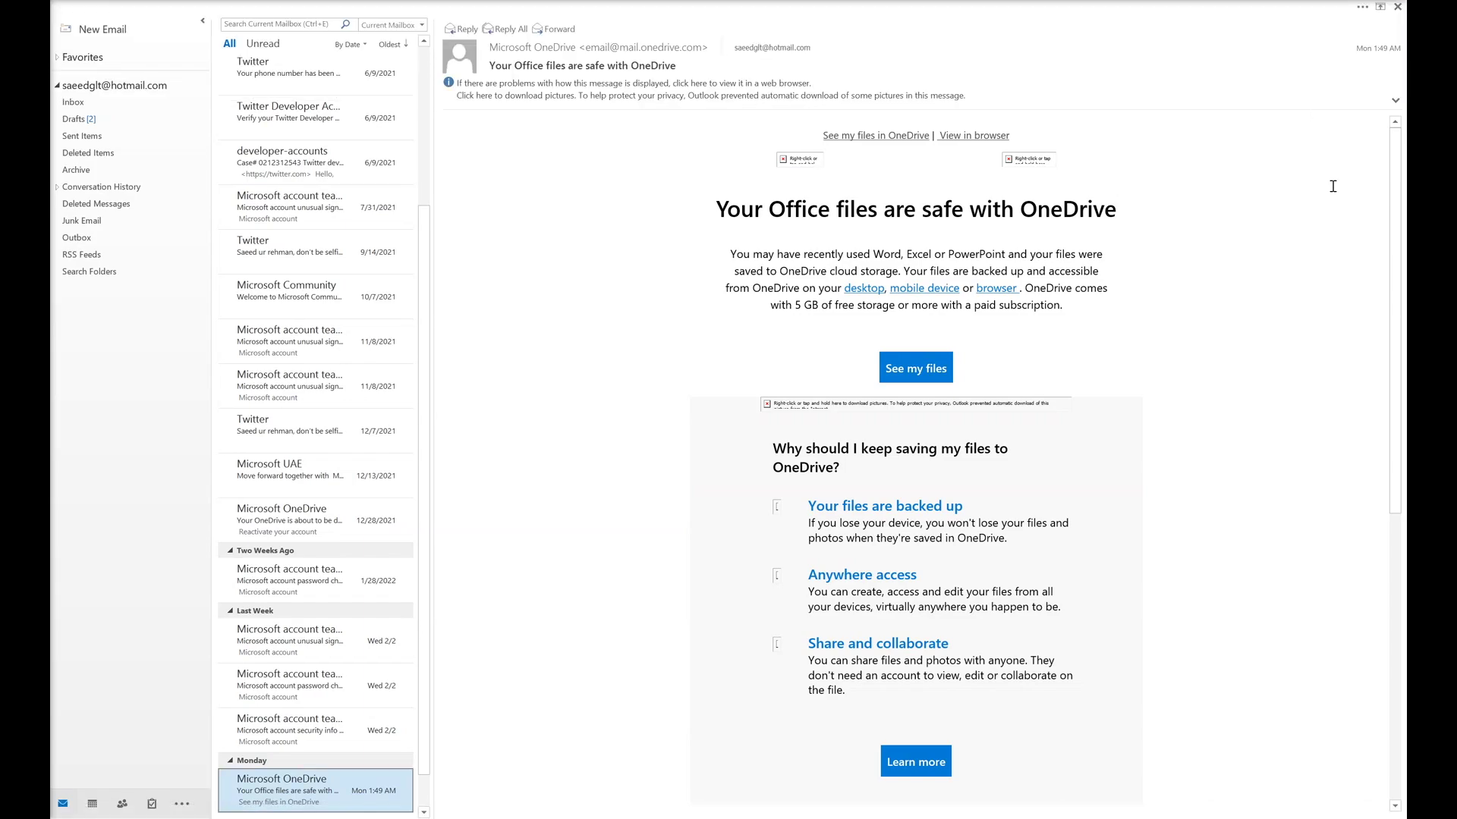
left_click(1363, 9)
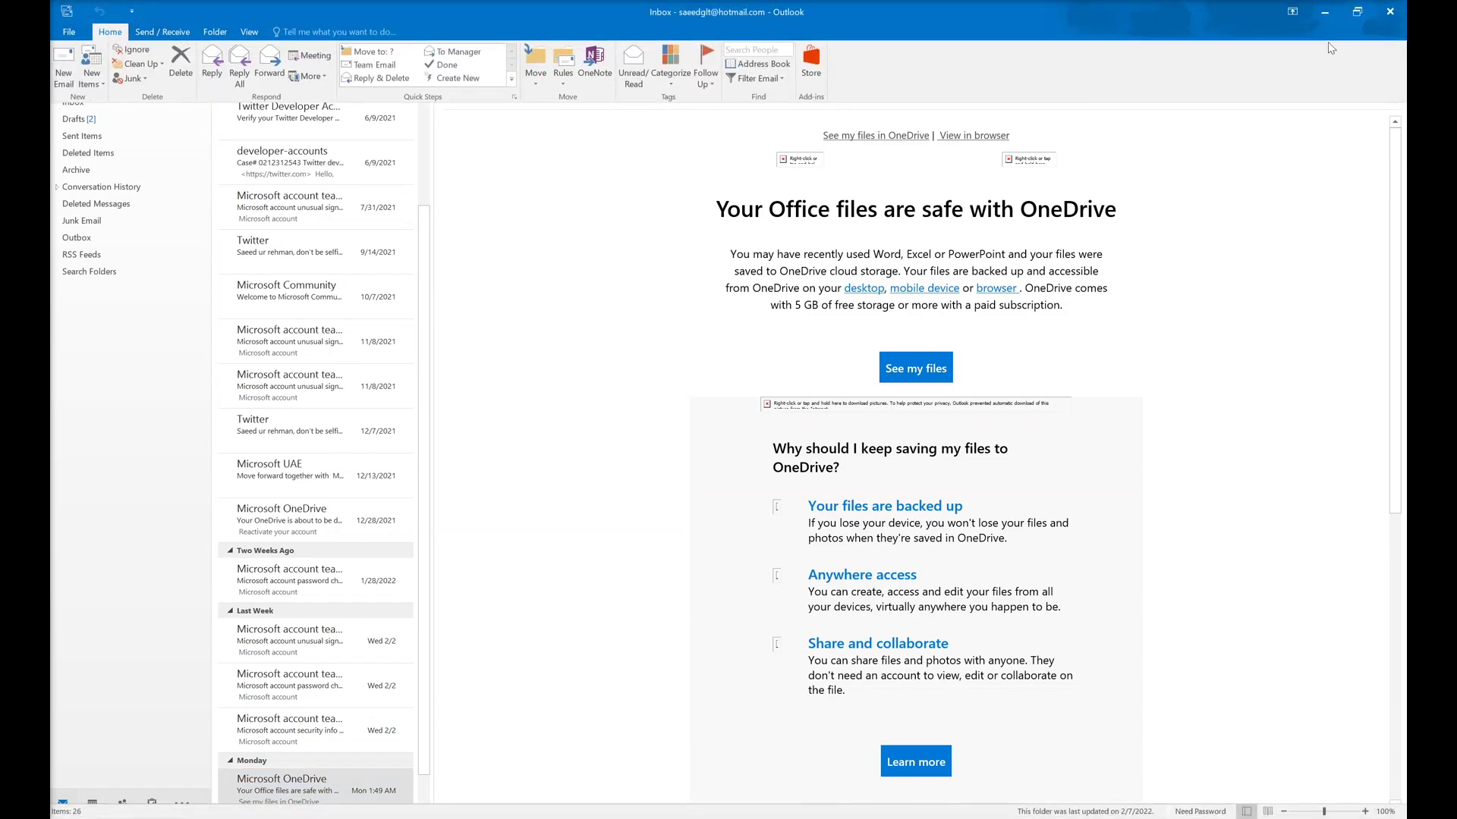
- Set the ribbon to Show Tabs, then Show Tabs and Commands, then collapse it to tabs only
left_click(1296, 20)
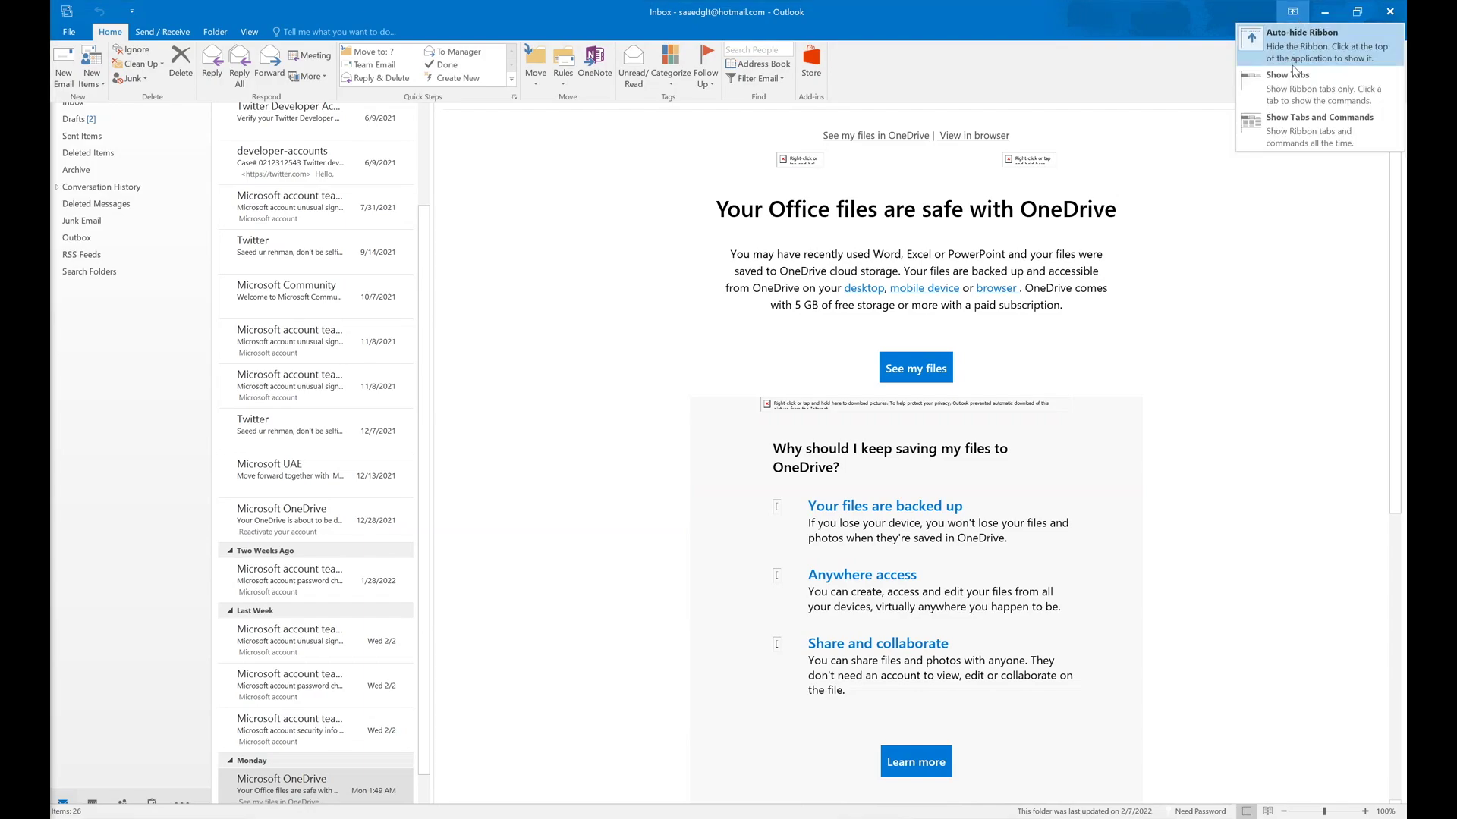
left_click(1291, 89)
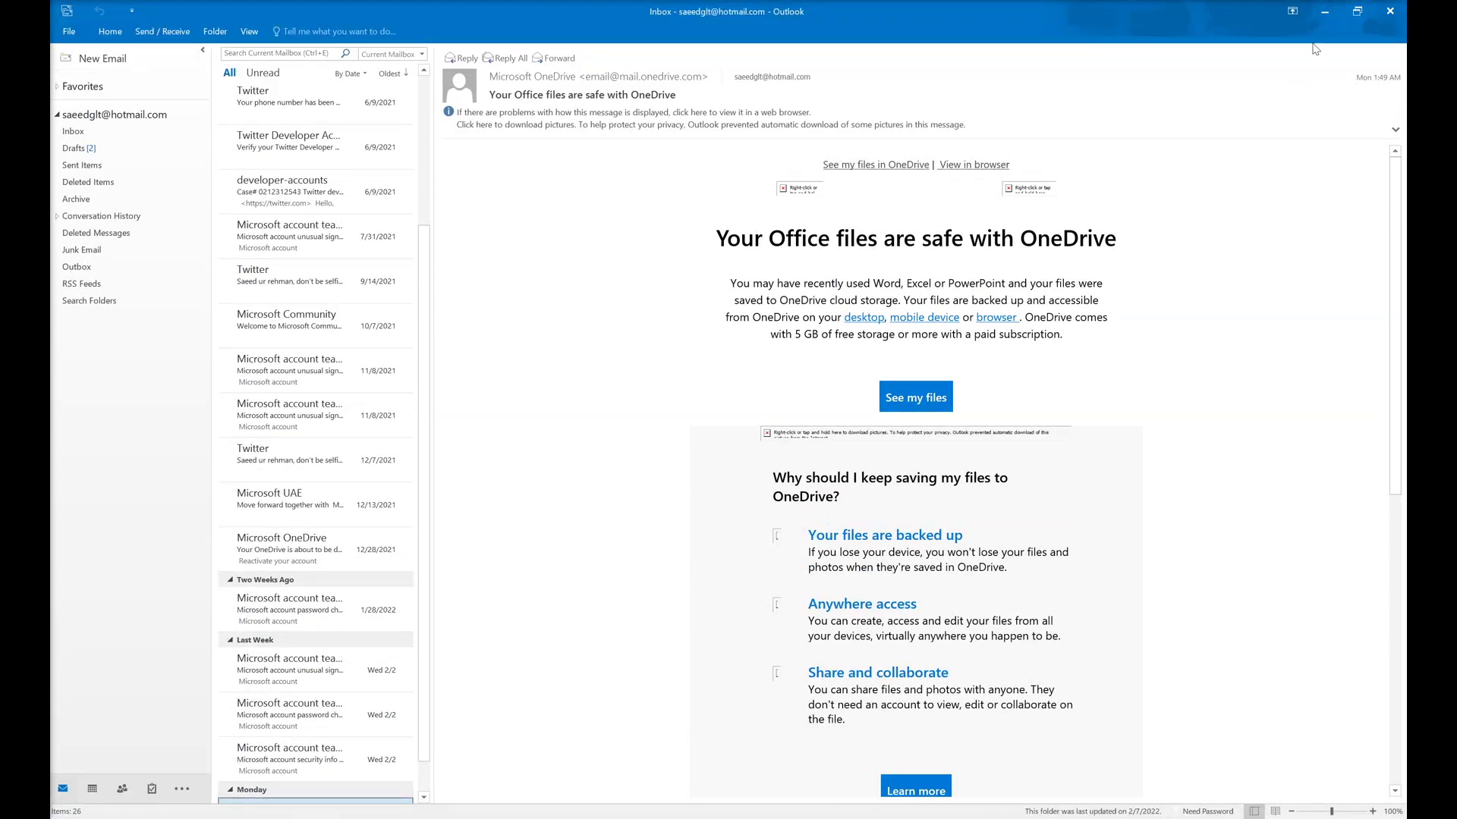
left_click(1294, 12)
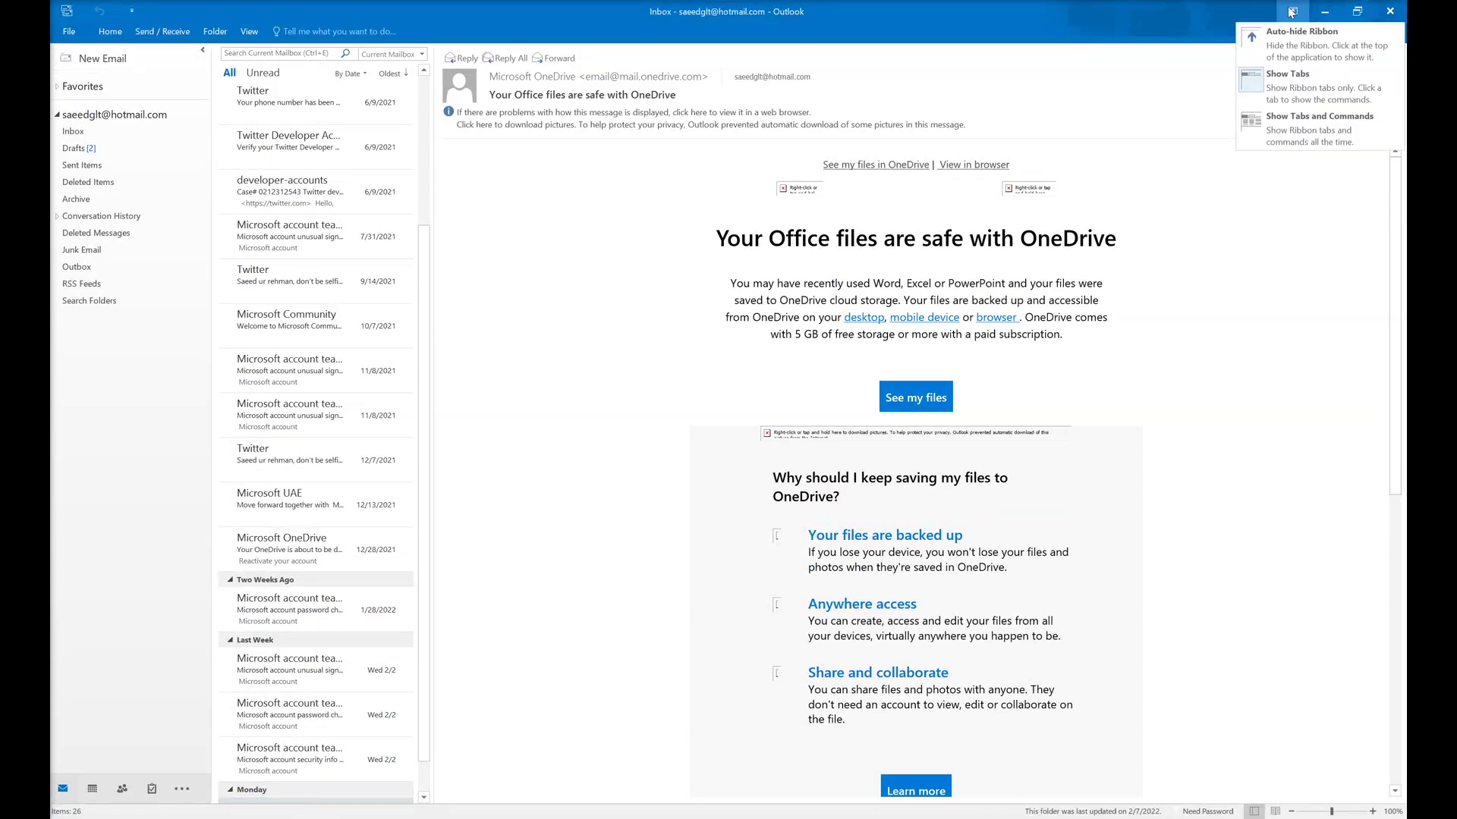
left_click(1312, 125)
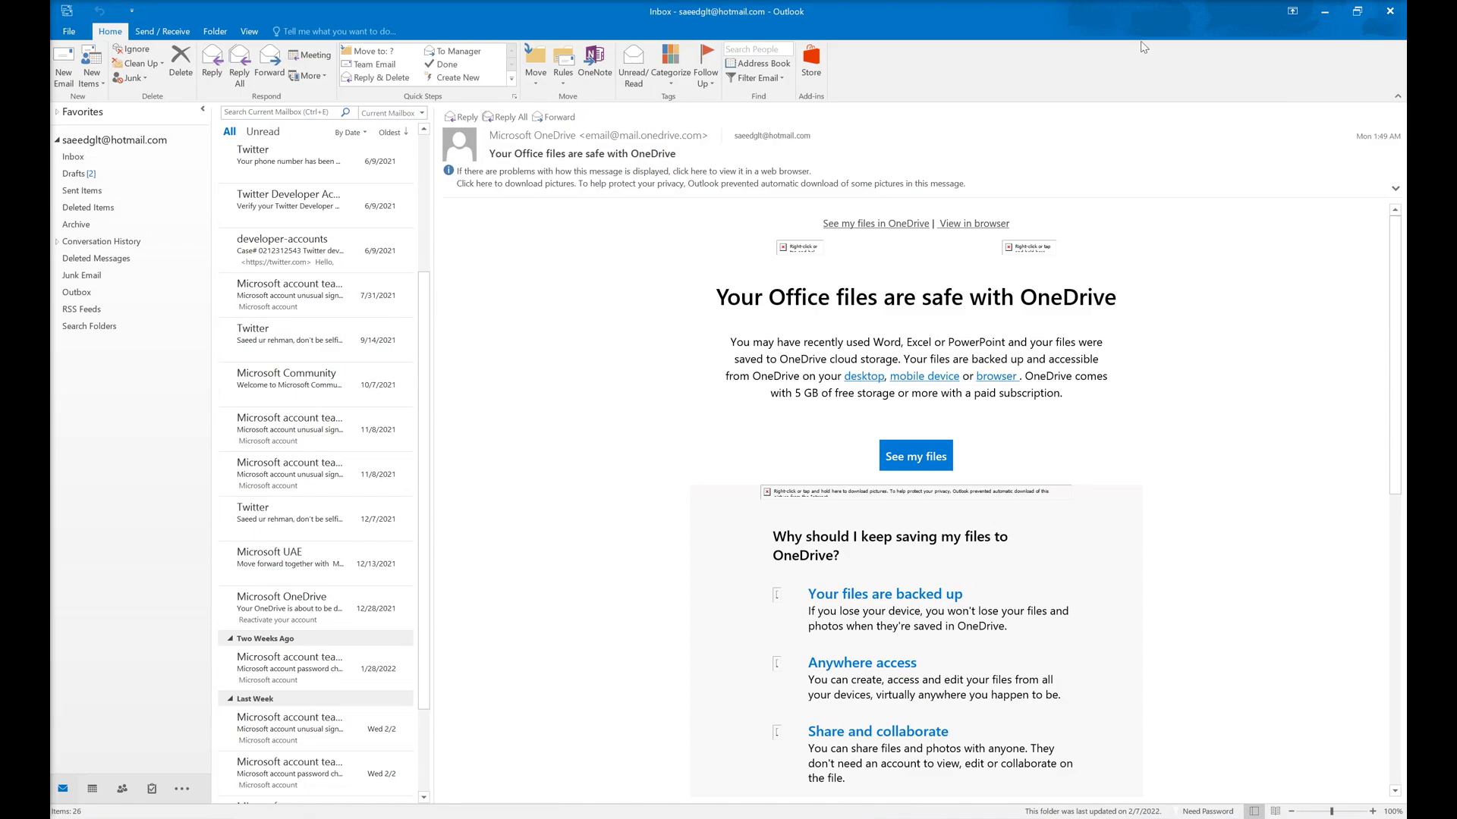
left_click(1397, 100)
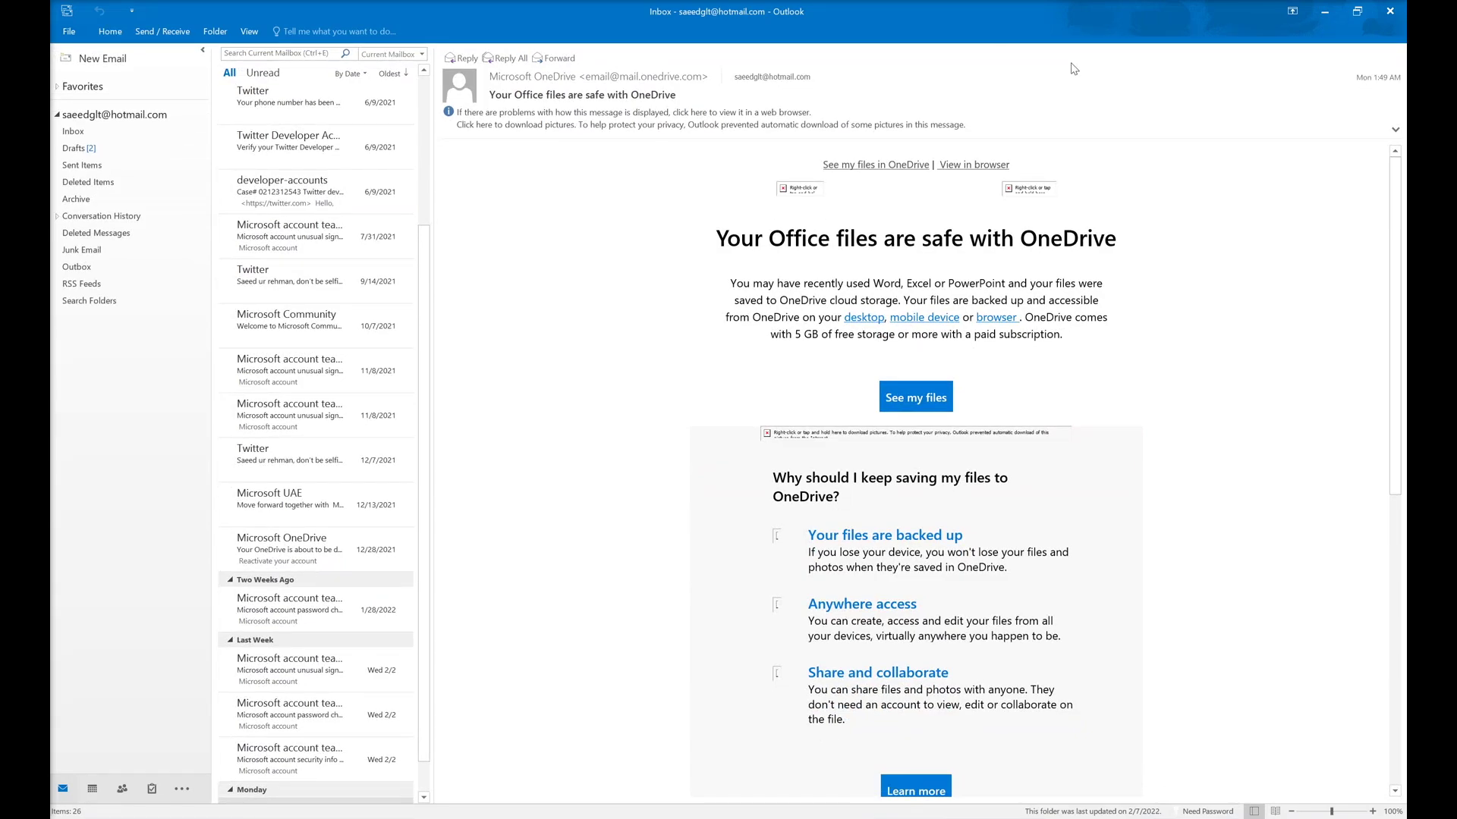
- Set the ribbon to Auto-hide Ribbon, then toggle it with Ctrl+F1 twice and Alt+F1
left_click(1291, 9)
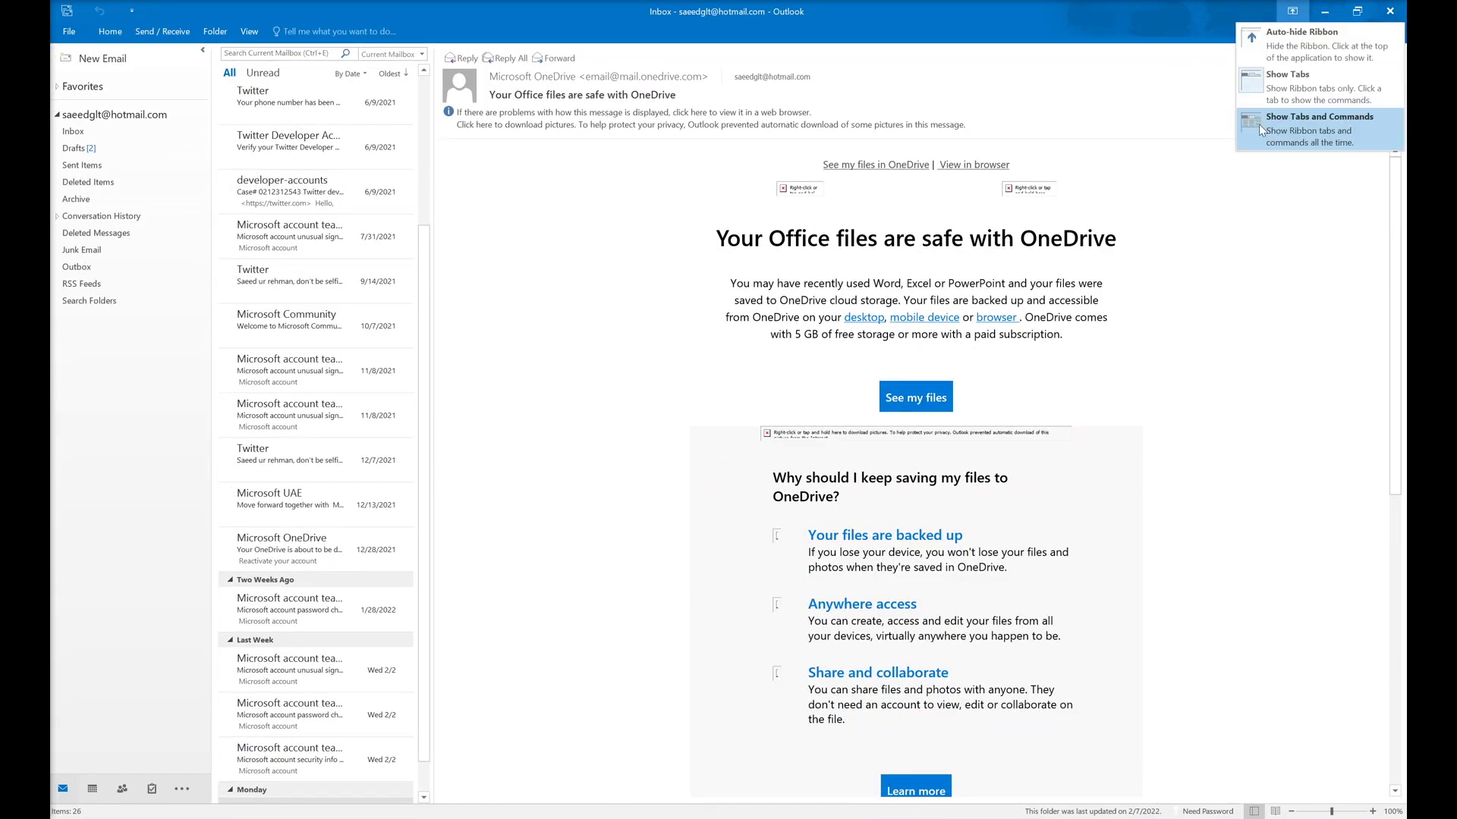
left_click(1292, 44)
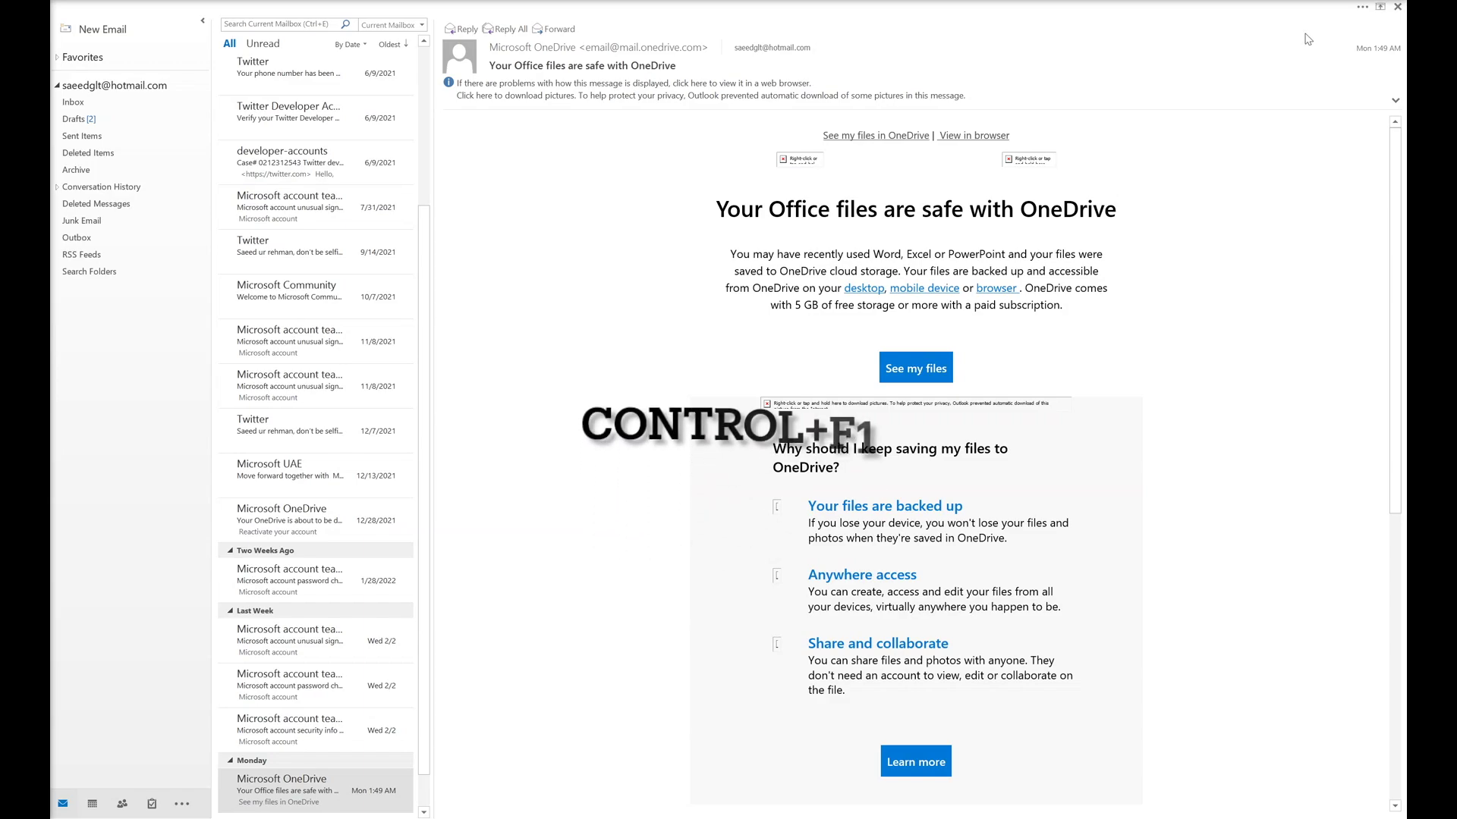
key("ctrl+F1")
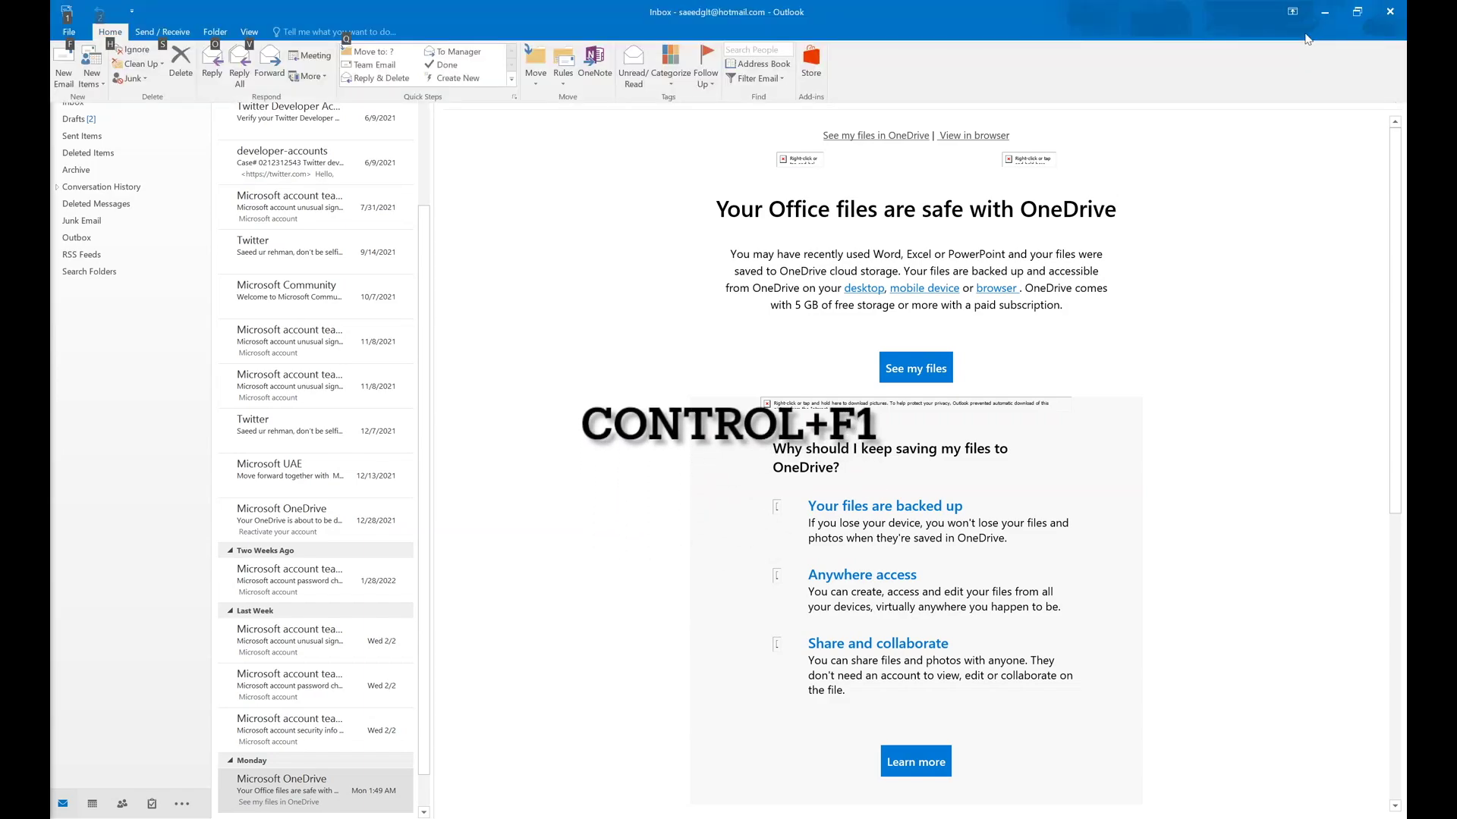
key("ctrl+F1")
key("alt+F1")
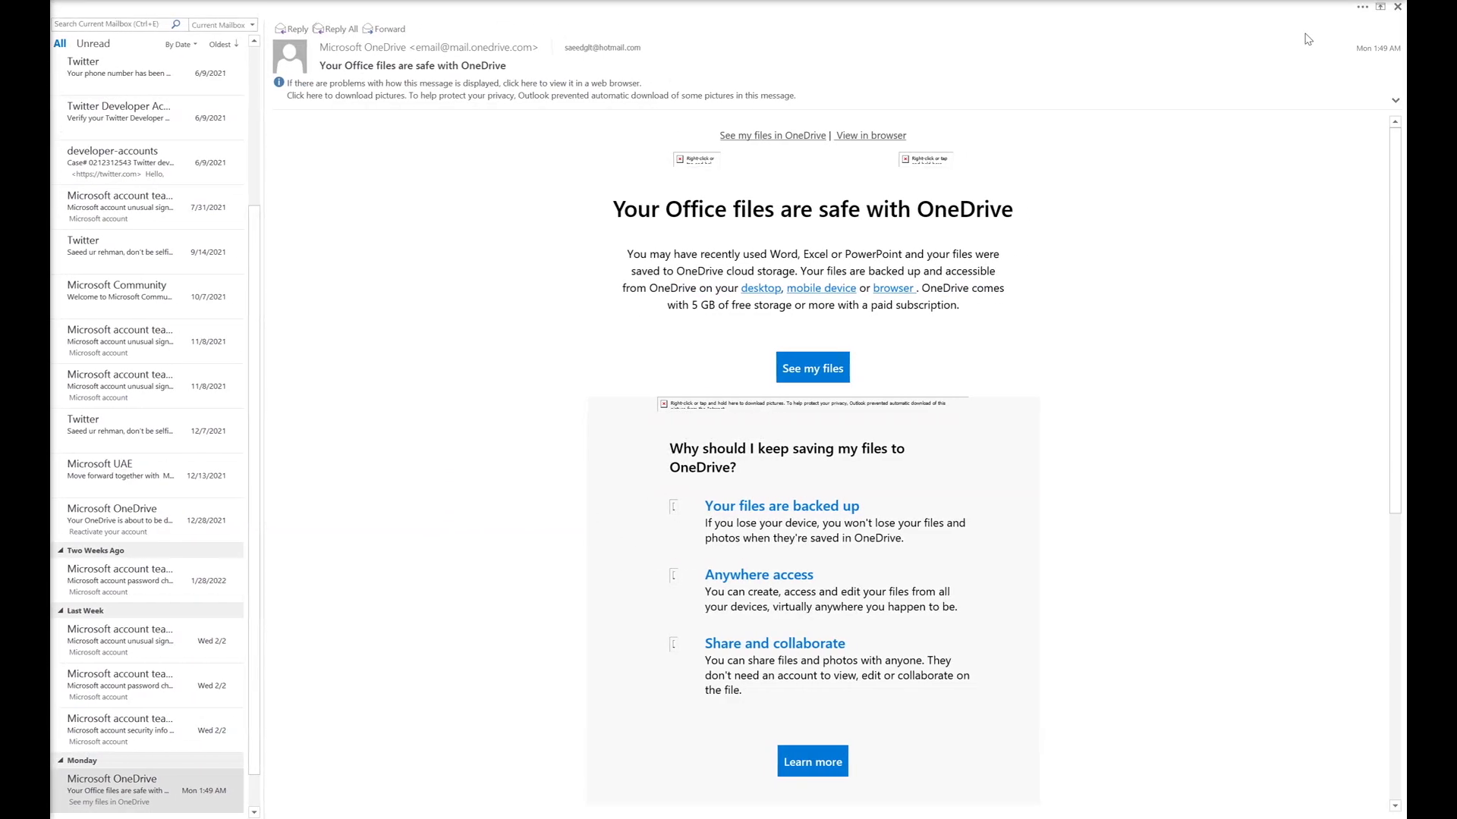